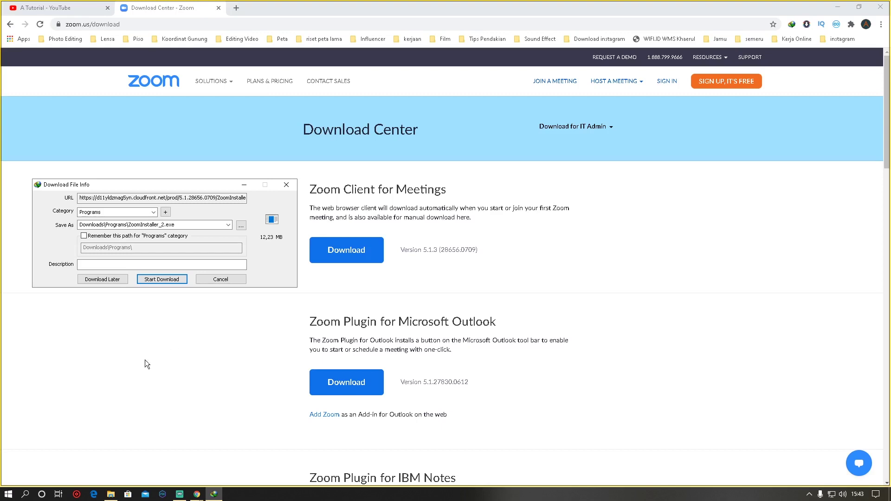
Download the Zoom Client for Meetings installer and run ZoomInstaller from the Programs download folder.
{"action": "left_click", "coordinate": [151, 281]}
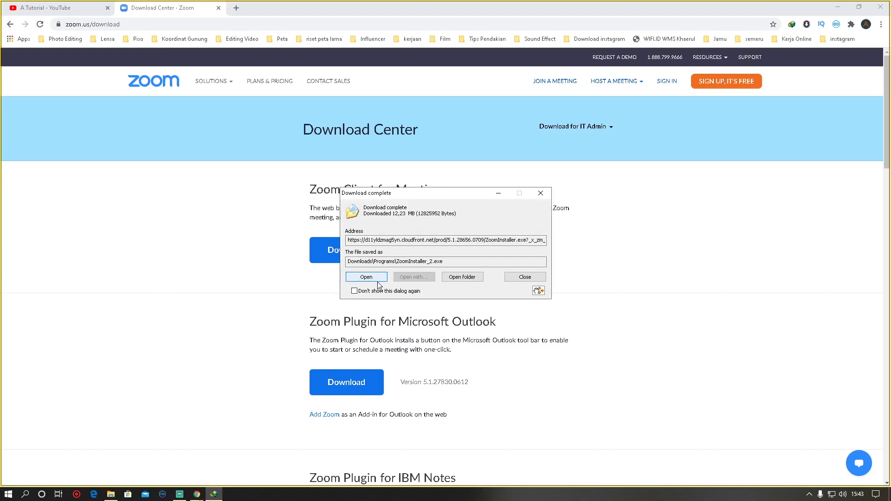
{"action": "left_click", "coordinate": [481, 276]}
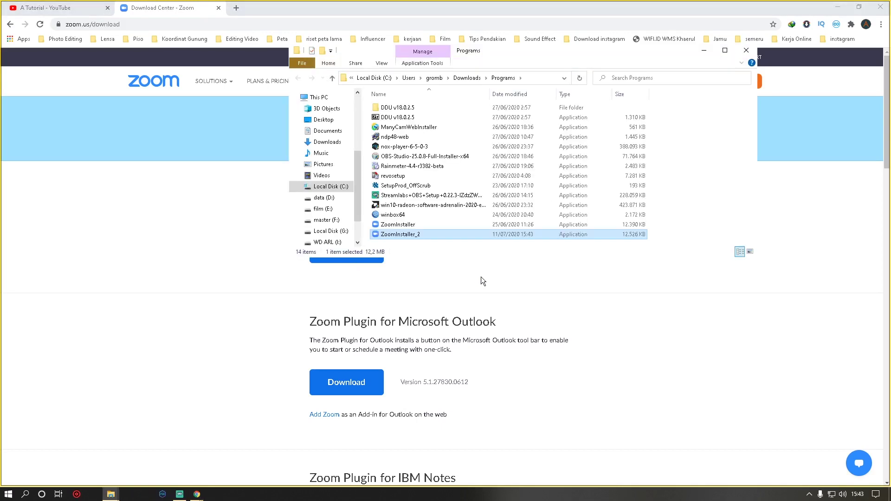
{"action": "left_click", "coordinate": [725, 50]}
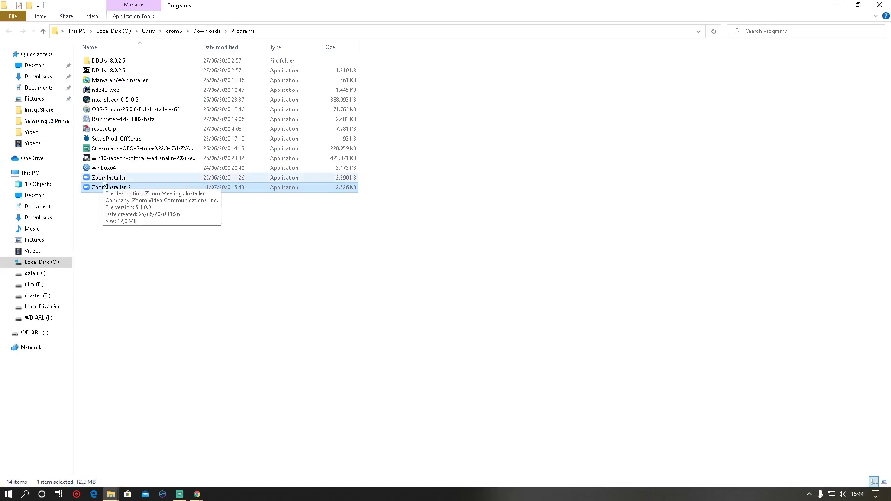
{"action": "double_click", "coordinate": [103, 180]}
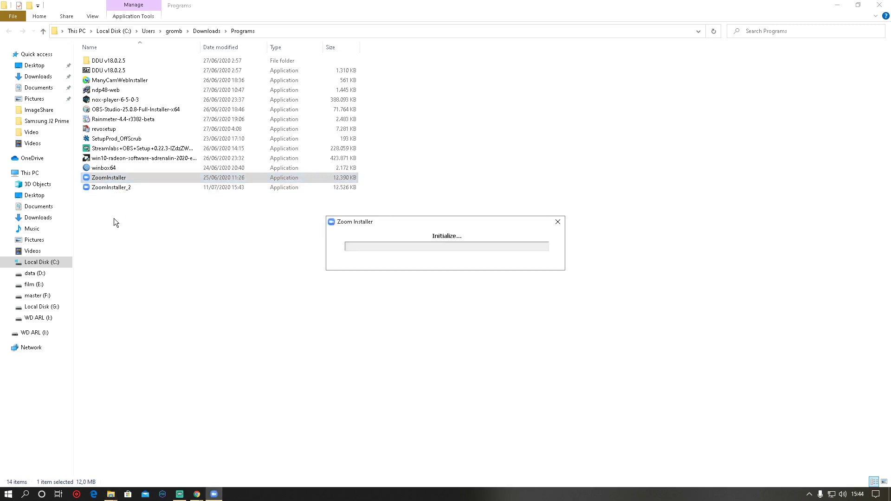
Minimize the open File Explorer and browser windows while Zoom installs.
{"action": "left_click", "coordinate": [835, 6]}
{"action": "left_click", "coordinate": [829, 7]}
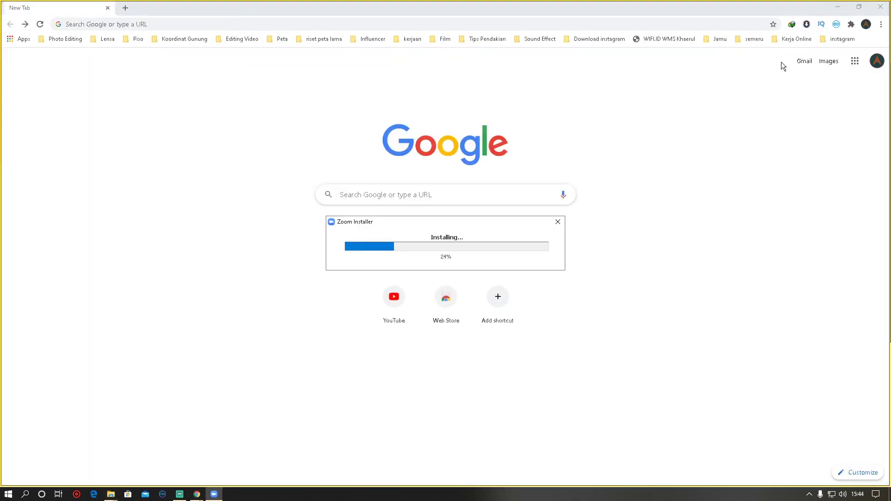
{"action": "left_click", "coordinate": [833, 7]}
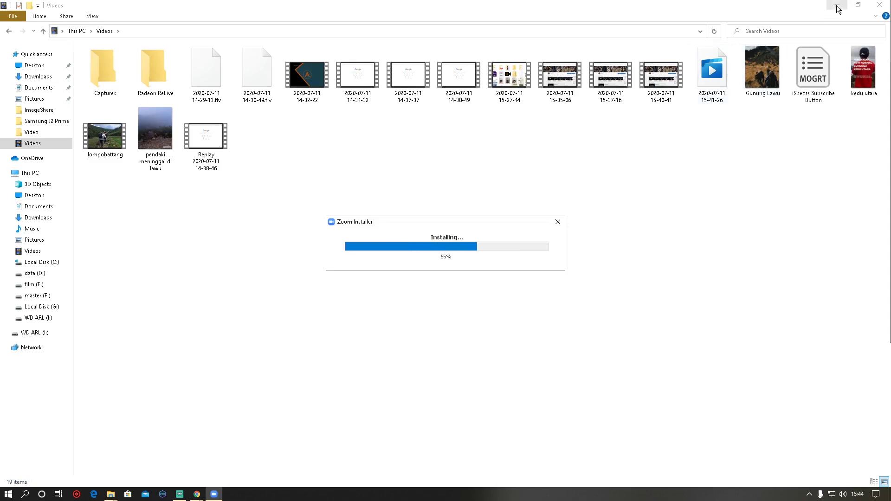
{"action": "left_click", "coordinate": [835, 5]}
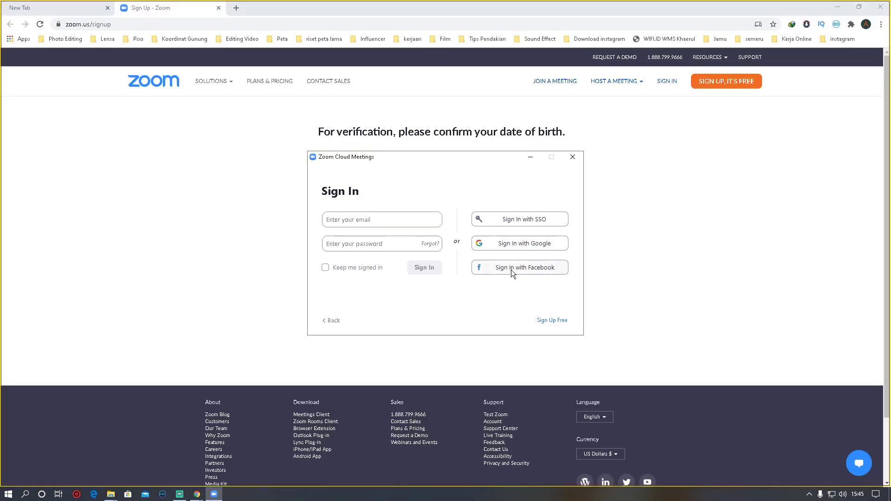
Sign in to the Zoom client with the first listed Google account and reposition its window on the desktop.
{"action": "left_click", "coordinate": [505, 244]}
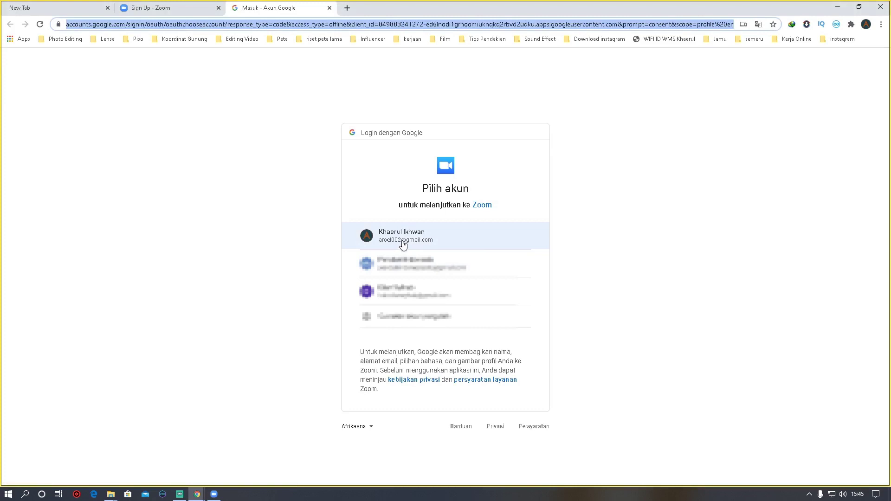
{"action": "left_click", "coordinate": [403, 244]}
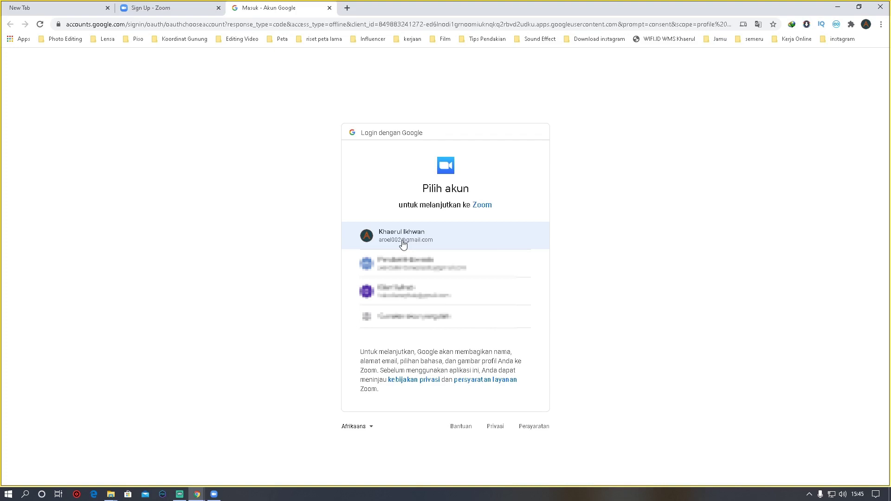
{"action": "left_click", "coordinate": [403, 237]}
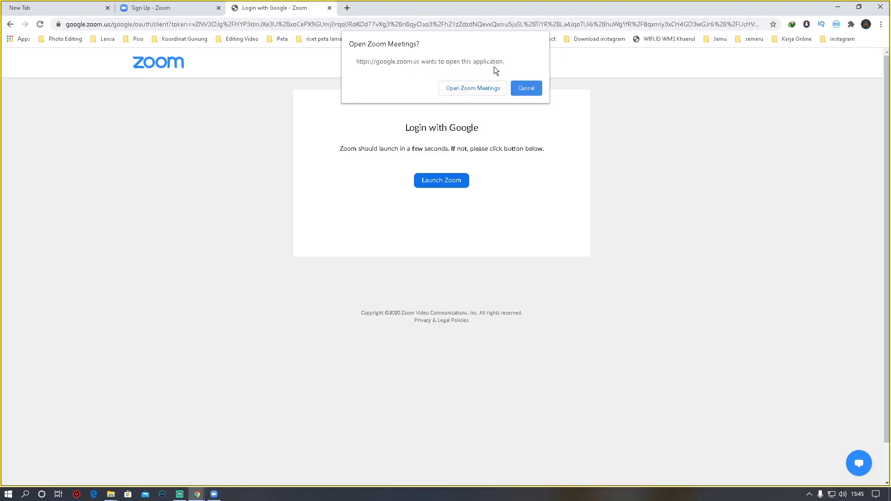
{"action": "left_click", "coordinate": [466, 92]}
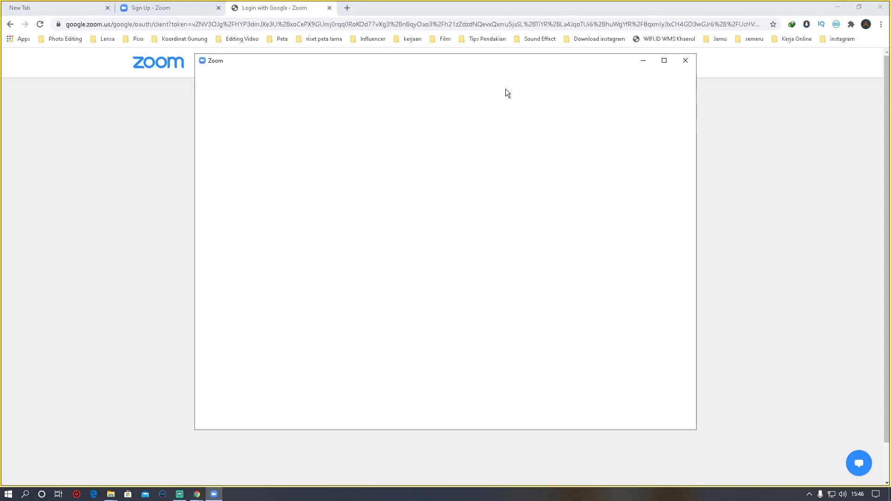
{"action": "left_click", "coordinate": [835, 9]}
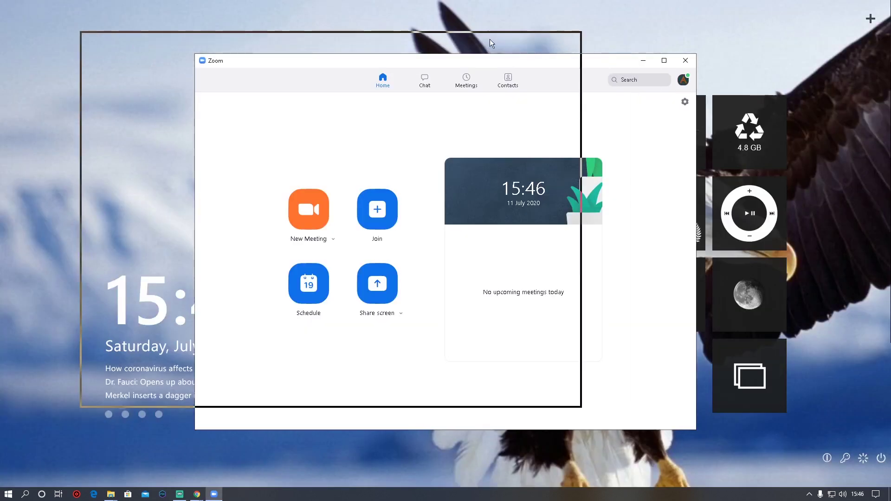
{"action": "left_click_drag", "start_coordinate": [491, 43], "coordinate": [491, 43]}
Open the account's My Profile page from the Zoom client, signing in to the website with the prefilled credentials.
{"action": "left_click", "coordinate": [567, 60]}
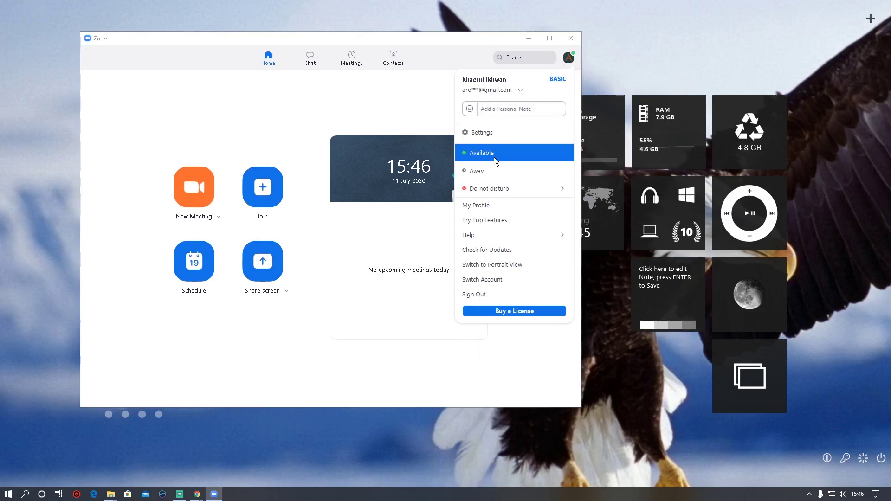
{"action": "left_click", "coordinate": [411, 111]}
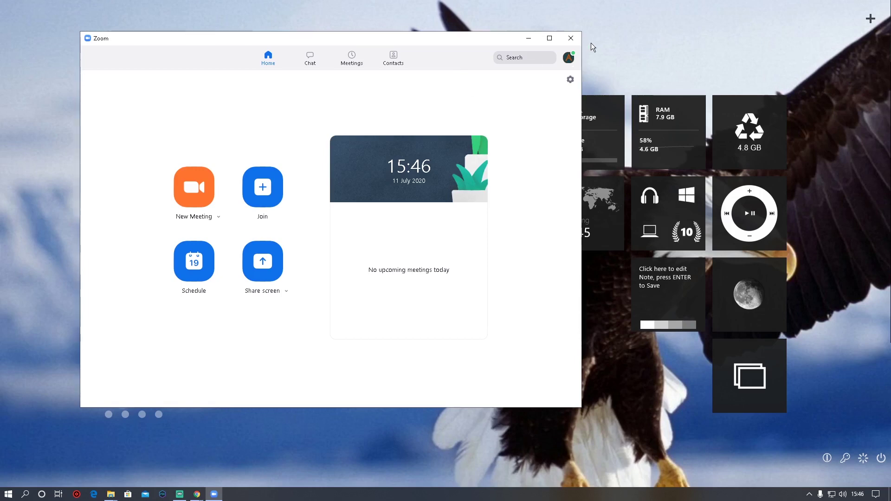
{"action": "left_click", "coordinate": [568, 58]}
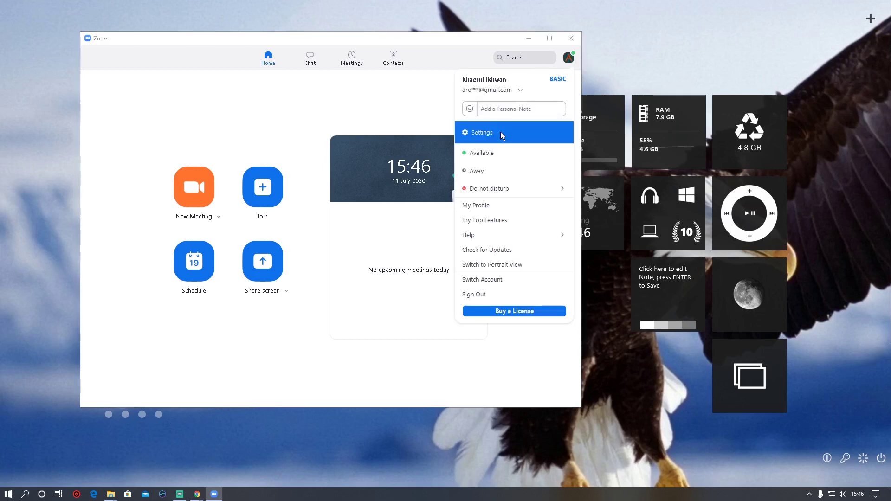
{"action": "left_click", "coordinate": [492, 206]}
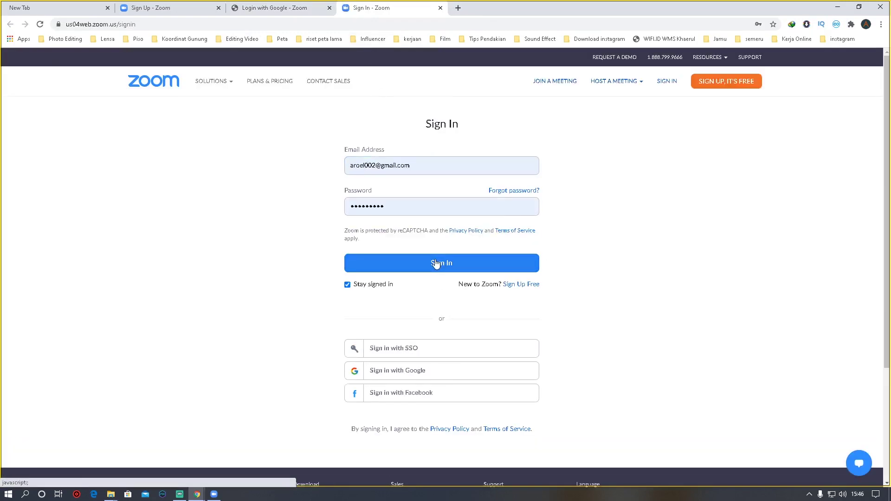
{"action": "left_click", "coordinate": [435, 264]}
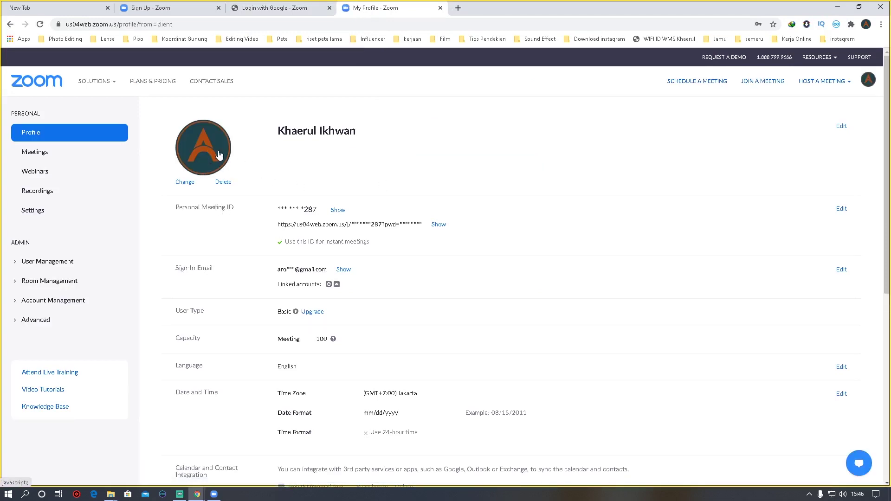
Examine the profile page's sections, from the Personal Meeting ID and user type to calendar integration and the host key.
{"action": "scroll", "coordinate": [211, 167], "scroll_direction": "down", "scroll_amount": 1}
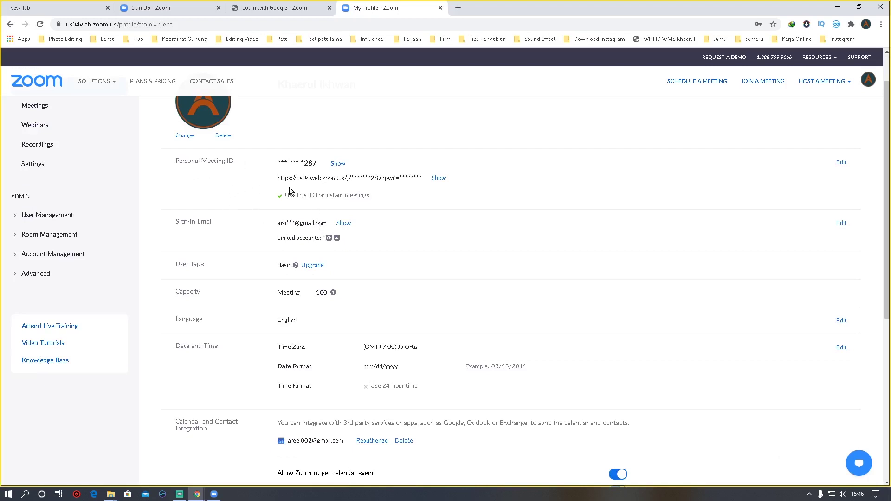
{"action": "scroll", "coordinate": [353, 233], "scroll_direction": "down", "scroll_amount": 1}
{"action": "scroll", "coordinate": [353, 230], "scroll_direction": "down", "scroll_amount": 1}
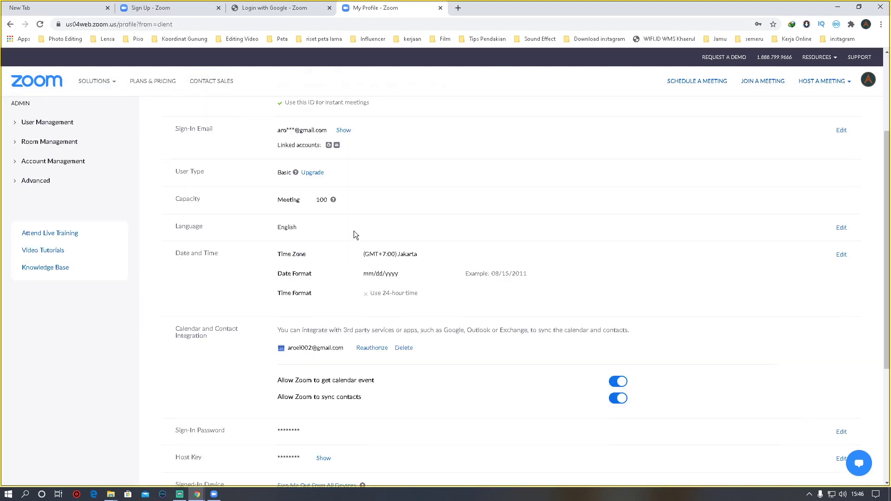
{"action": "scroll", "coordinate": [353, 230], "scroll_direction": "up", "scroll_amount": 1}
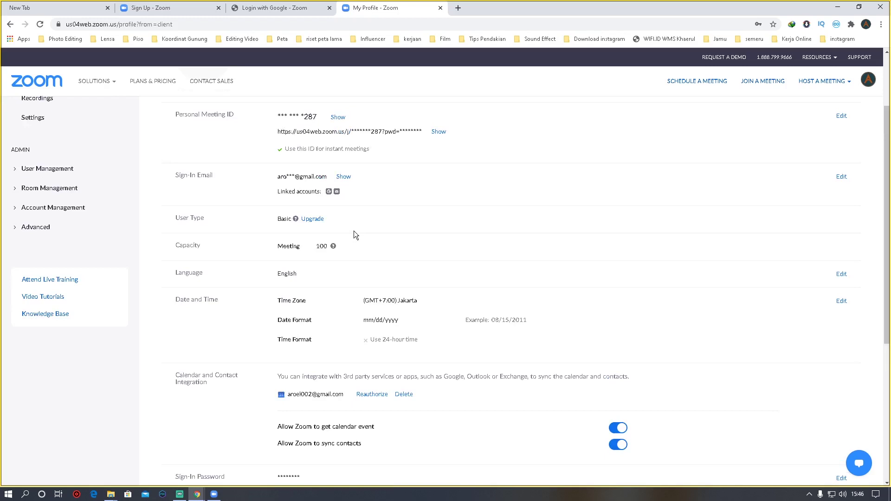
{"action": "scroll", "coordinate": [353, 231], "scroll_direction": "down", "scroll_amount": 1}
{"action": "scroll", "coordinate": [353, 230], "scroll_direction": "up", "scroll_amount": 3}
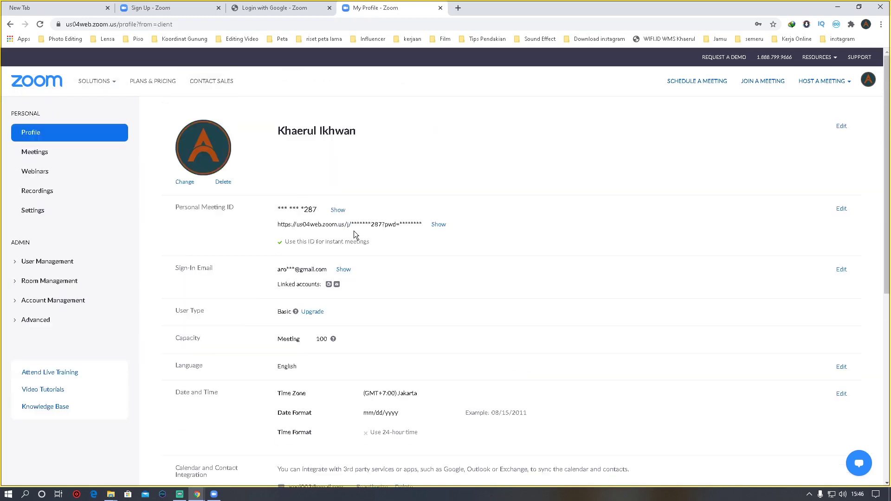
{"action": "scroll", "coordinate": [353, 230], "scroll_direction": "down", "scroll_amount": 6}
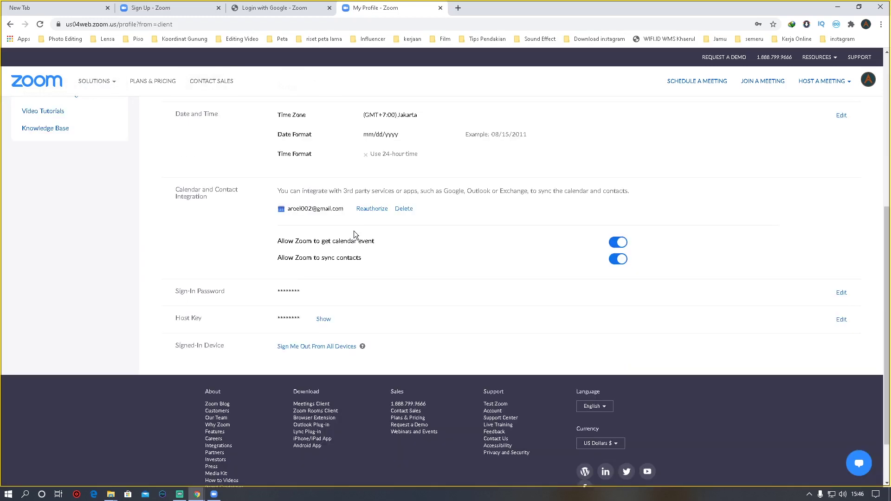
{"action": "scroll", "coordinate": [353, 230], "scroll_direction": "up", "scroll_amount": 6}
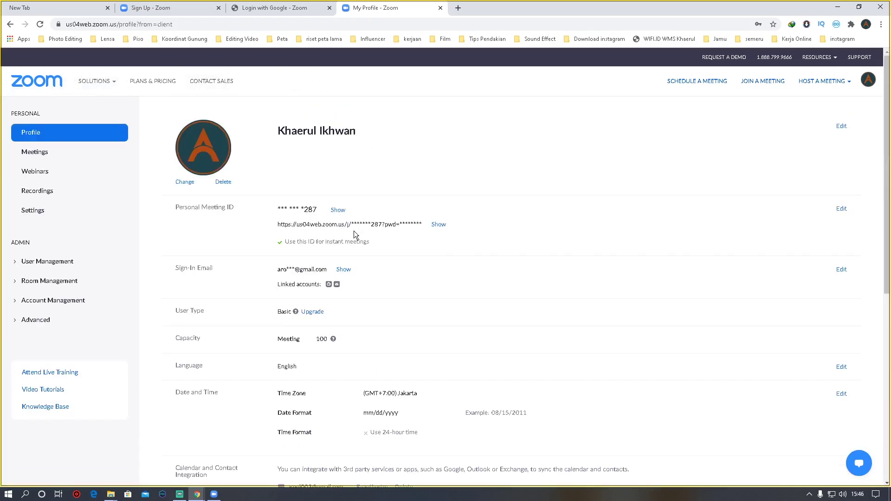
{"action": "scroll", "coordinate": [365, 270], "scroll_direction": "down", "scroll_amount": 5}
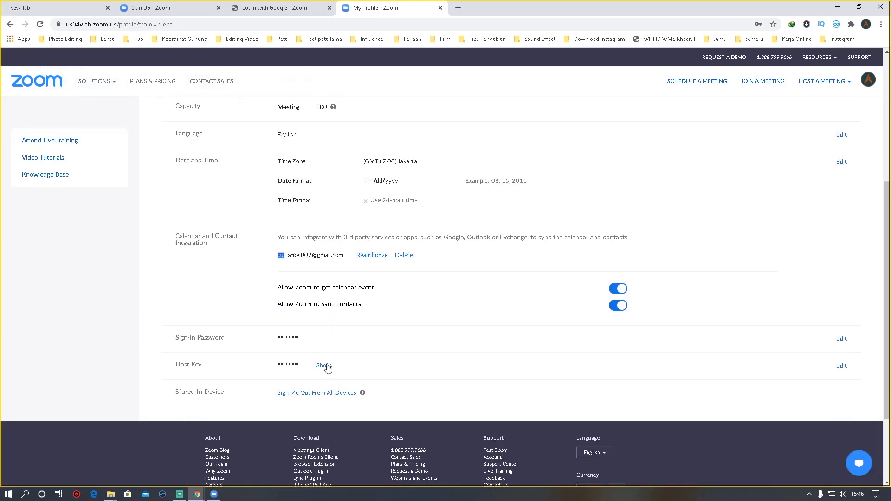
Switch back to the Zoom desktop client, minimize the browser, and look through the Chat and Meetings sections.
{"action": "left_click", "coordinate": [214, 494]}
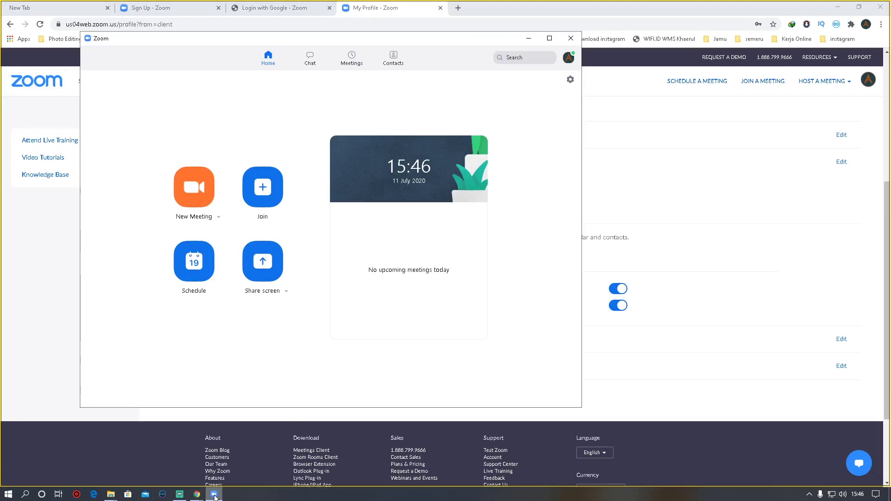
{"action": "left_click", "coordinate": [838, 7]}
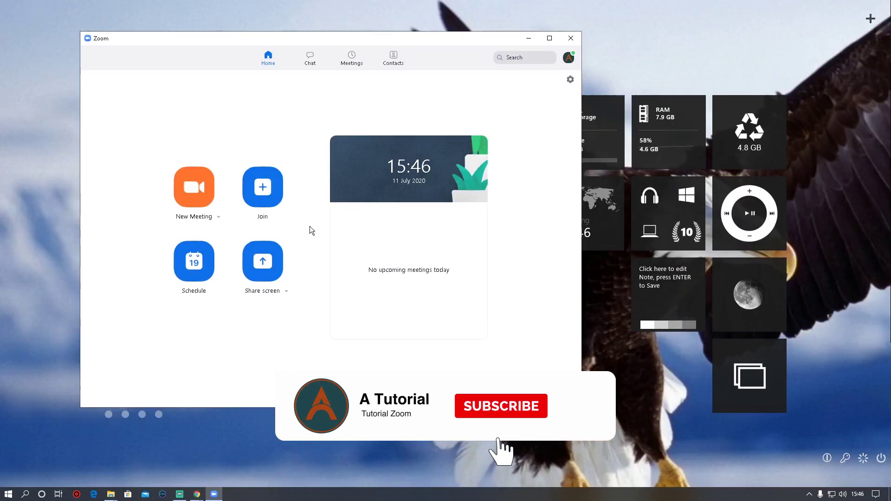
{"action": "left_click", "coordinate": [309, 57]}
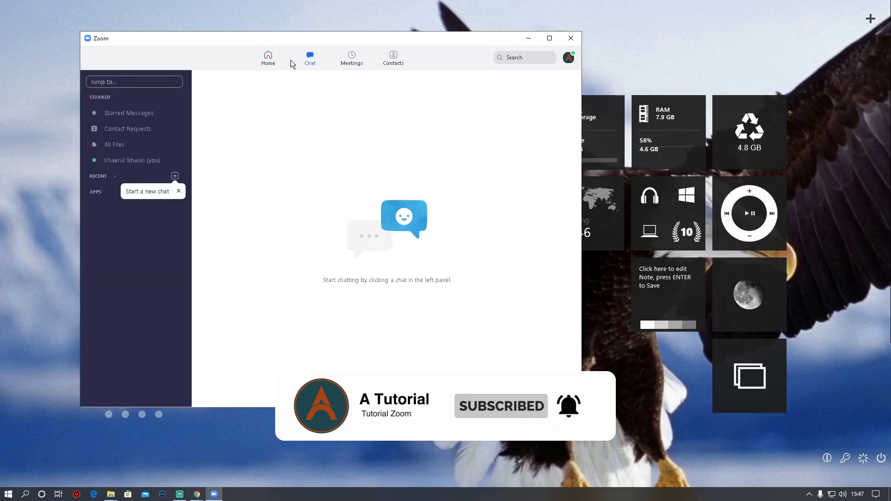
{"action": "left_click", "coordinate": [351, 58]}
{"action": "left_click", "coordinate": [268, 58]}
{"action": "left_click", "coordinate": [310, 57]}
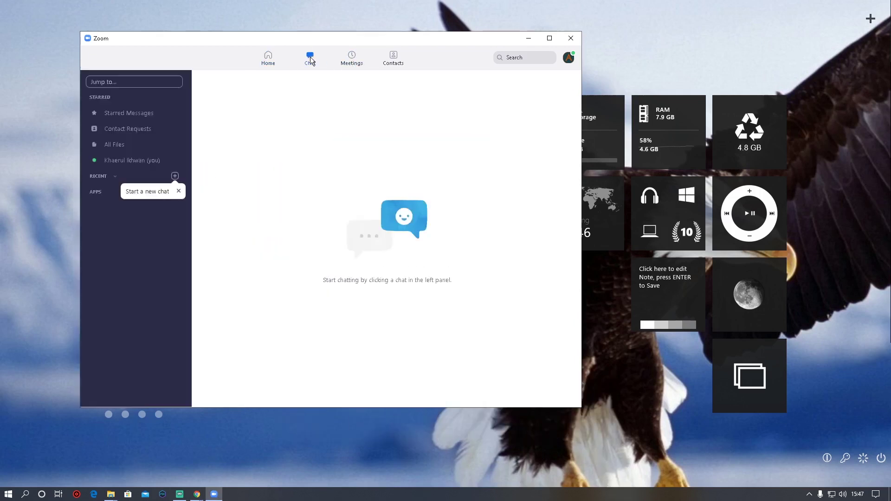
{"action": "left_click", "coordinate": [352, 58]}
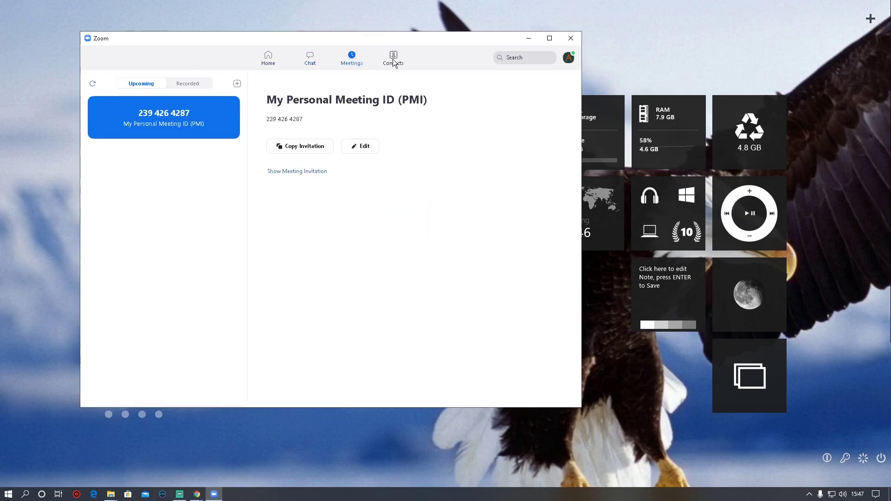
View the Contacts section, expanding and collapsing the Cloud Contacts group.
{"action": "left_click", "coordinate": [393, 60]}
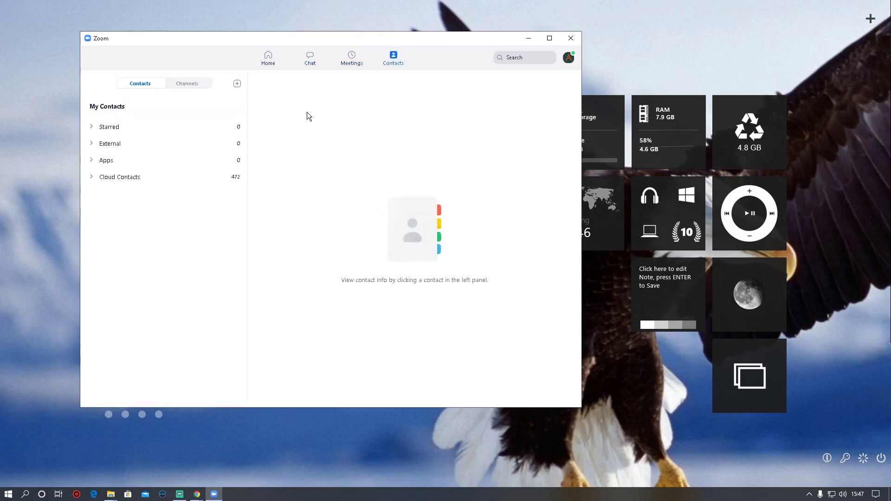
{"action": "left_click", "coordinate": [216, 179]}
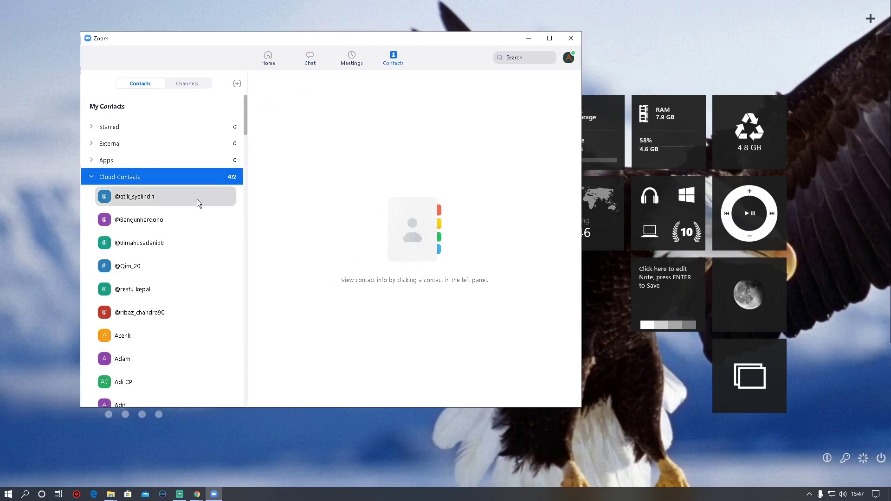
{"action": "left_click", "coordinate": [176, 183]}
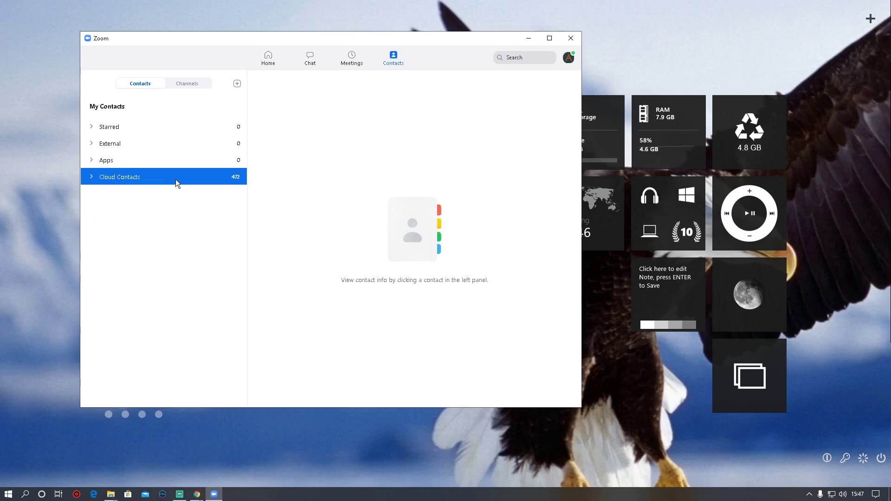
{"action": "left_click", "coordinate": [175, 180]}
Return to the Home view, inspect the Join Meeting dialog's fields and options, and close it.
{"action": "left_click", "coordinate": [272, 56]}
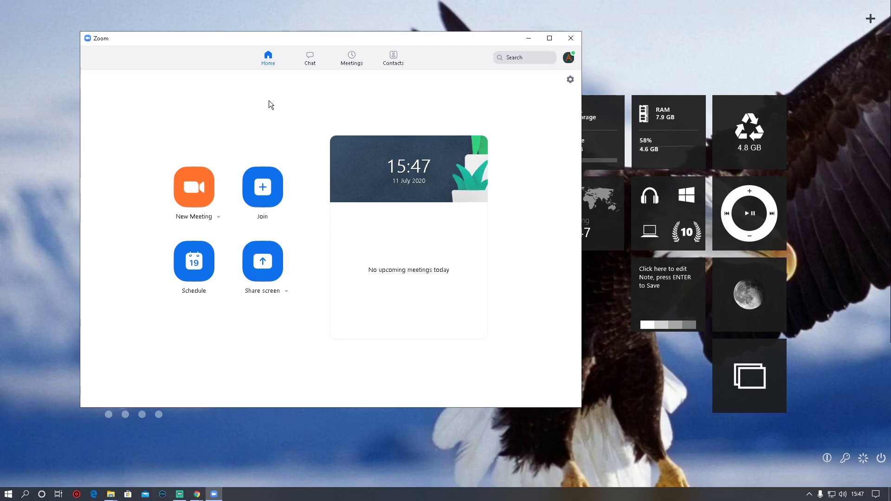
{"action": "left_click", "coordinate": [268, 186]}
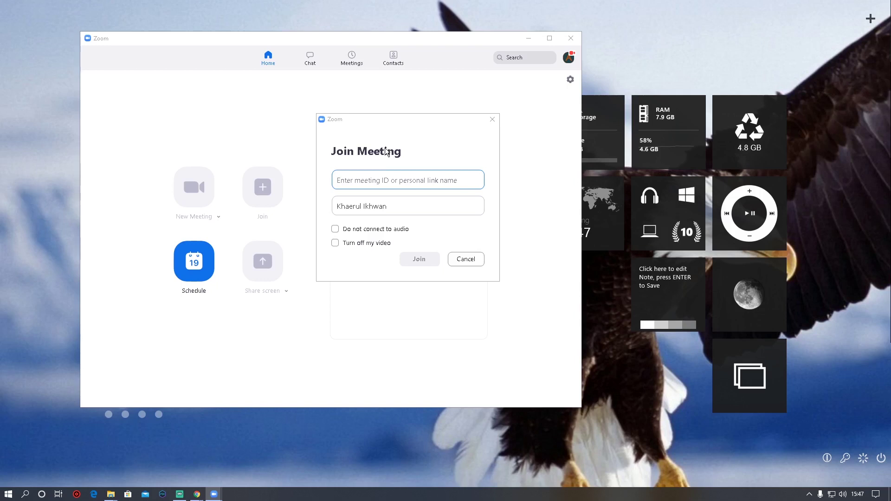
{"action": "left_click", "coordinate": [492, 120]}
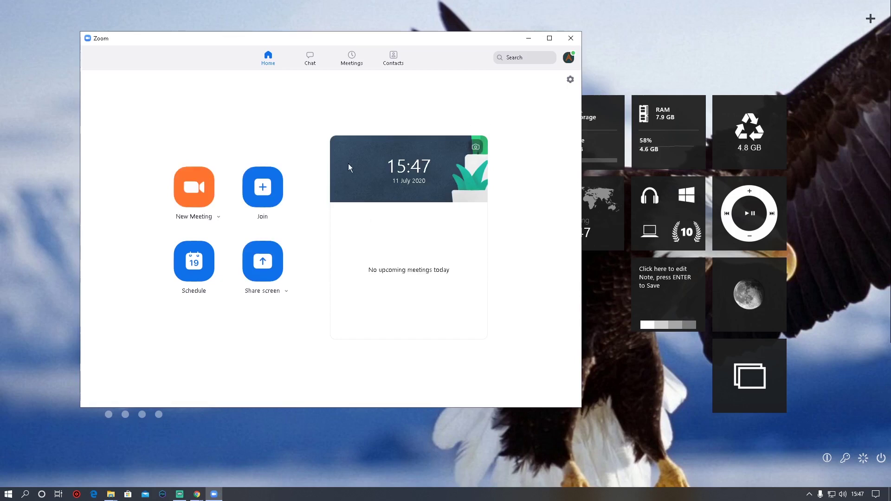
Switch to NoxPlayer, examine the Zoom invitation's join link, meeting ID and password in the WhatsApp group chat, and minimize the emulator.
{"action": "left_click", "coordinate": [263, 183]}
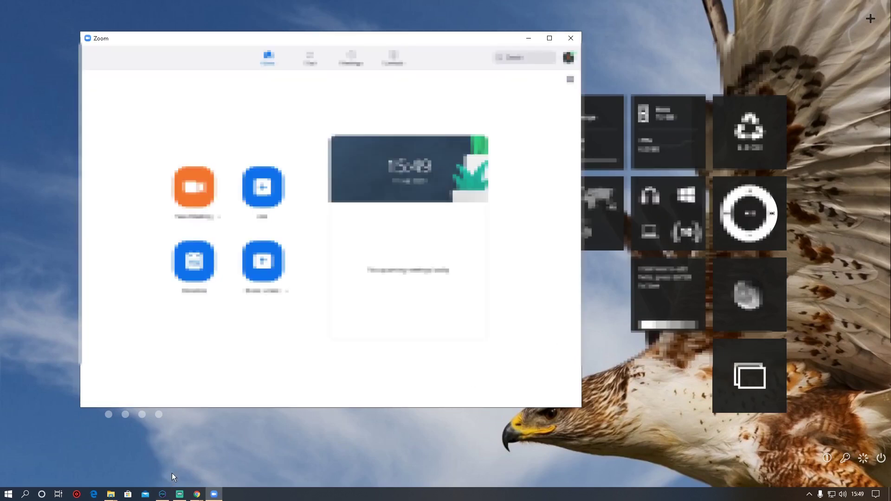
{"action": "left_click", "coordinate": [162, 493]}
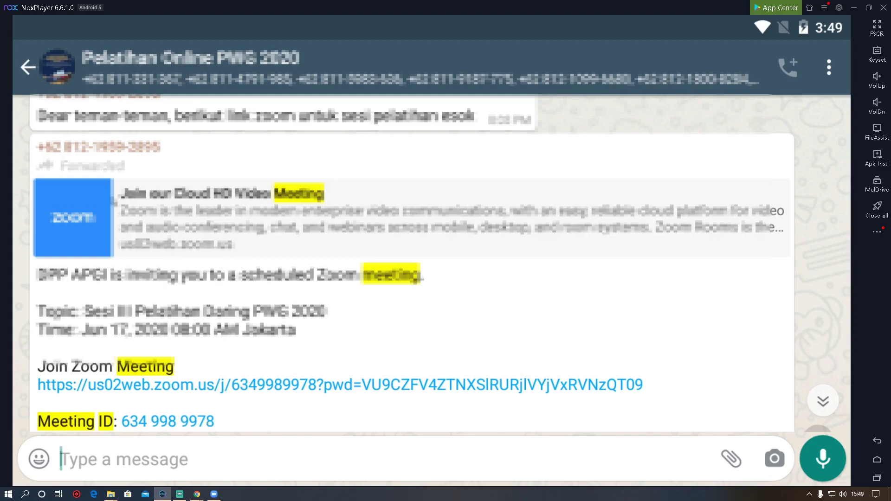
{"action": "scroll", "coordinate": [379, 255], "scroll_direction": "up", "scroll_amount": 2}
{"action": "scroll", "coordinate": [366, 231], "scroll_direction": "down", "scroll_amount": 3}
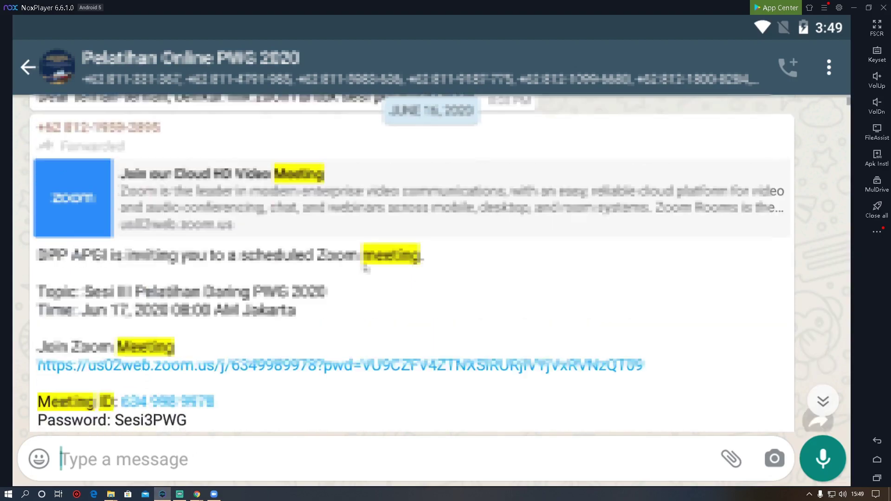
{"action": "scroll", "coordinate": [366, 231], "scroll_direction": "up", "scroll_amount": 2}
{"action": "scroll", "coordinate": [367, 231], "scroll_direction": "down", "scroll_amount": 1}
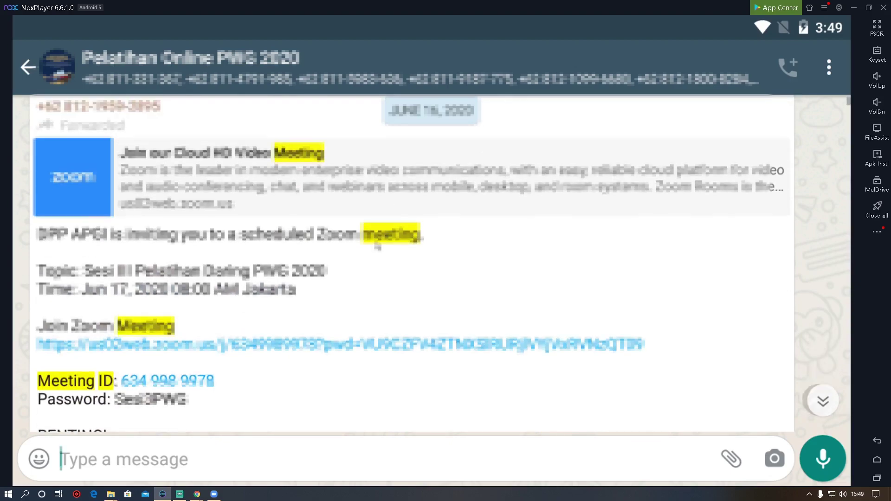
{"action": "scroll", "coordinate": [367, 231], "scroll_direction": "up", "scroll_amount": 1}
{"action": "scroll", "coordinate": [366, 231], "scroll_direction": "down", "scroll_amount": 1}
{"action": "scroll", "coordinate": [366, 231], "scroll_direction": "up", "scroll_amount": 1}
{"action": "scroll", "coordinate": [360, 221], "scroll_direction": "down", "scroll_amount": 1}
{"action": "scroll", "coordinate": [342, 235], "scroll_direction": "up", "scroll_amount": 3}
{"action": "scroll", "coordinate": [331, 254], "scroll_direction": "down", "scroll_amount": 2}
{"action": "scroll", "coordinate": [327, 250], "scroll_direction": "up", "scroll_amount": 2}
{"action": "scroll", "coordinate": [325, 246], "scroll_direction": "down", "scroll_amount": 1}
{"action": "scroll", "coordinate": [324, 247], "scroll_direction": "up", "scroll_amount": 1}
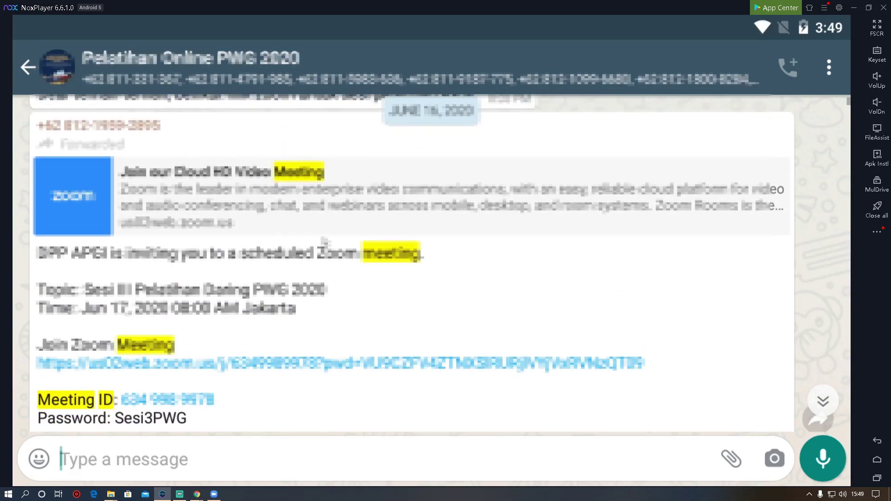
{"action": "left_click", "coordinate": [852, 8]}
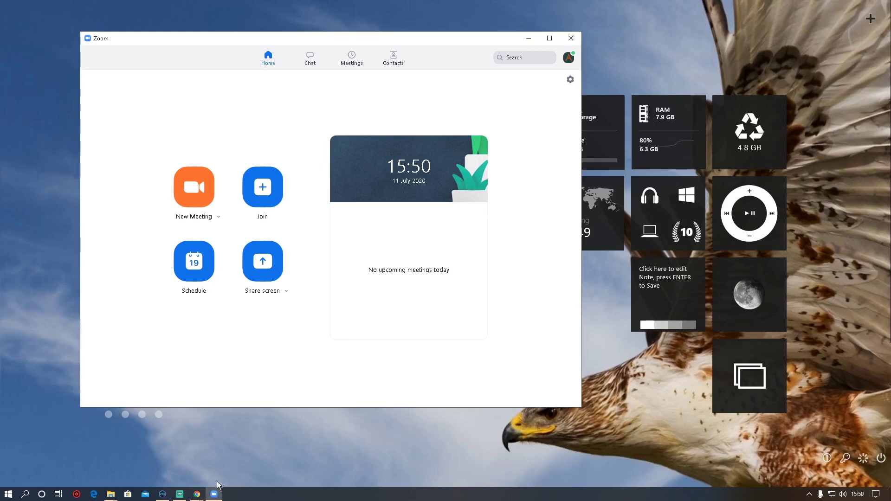
Reopen NoxPlayer to review the invitation's meeting ID details and closing note, return to the Zoom client and minimize the emulator.
{"action": "mouse_move", "coordinate": [196, 495]}
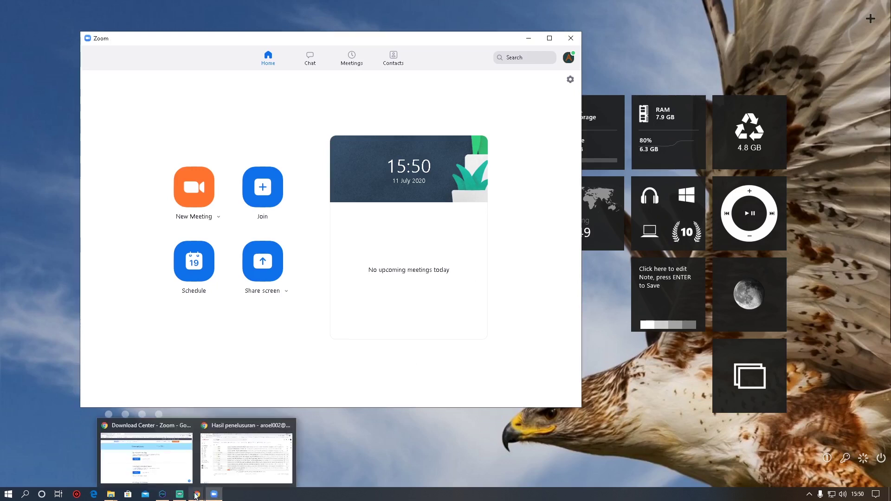
{"action": "left_click", "coordinate": [162, 494]}
{"action": "scroll", "coordinate": [263, 280], "scroll_direction": "down", "scroll_amount": 3}
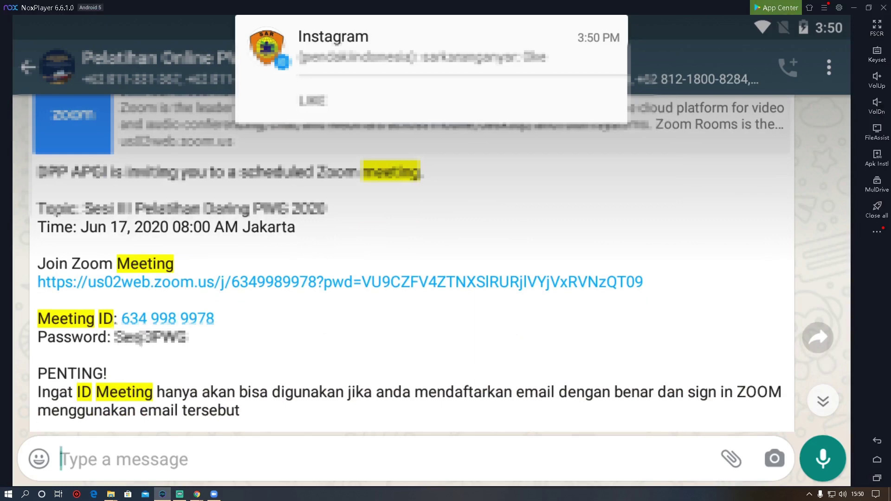
{"action": "scroll", "coordinate": [226, 341], "scroll_direction": "up", "scroll_amount": 2}
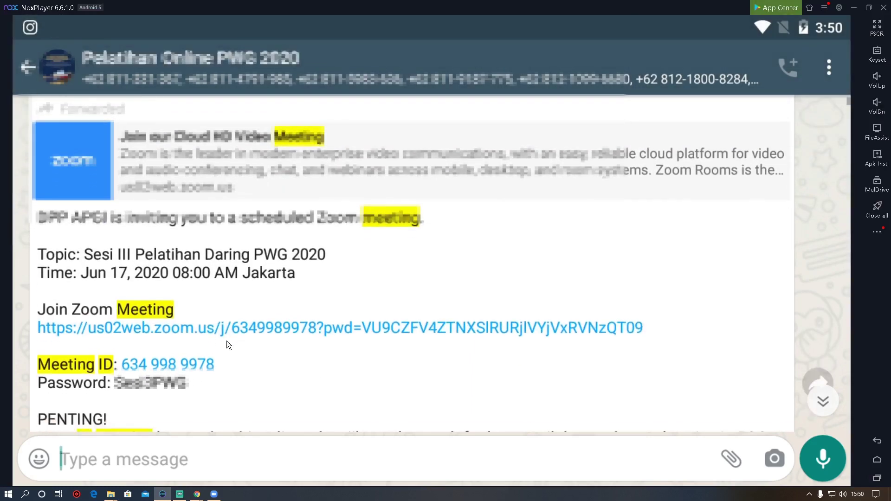
{"action": "left_click", "coordinate": [211, 494]}
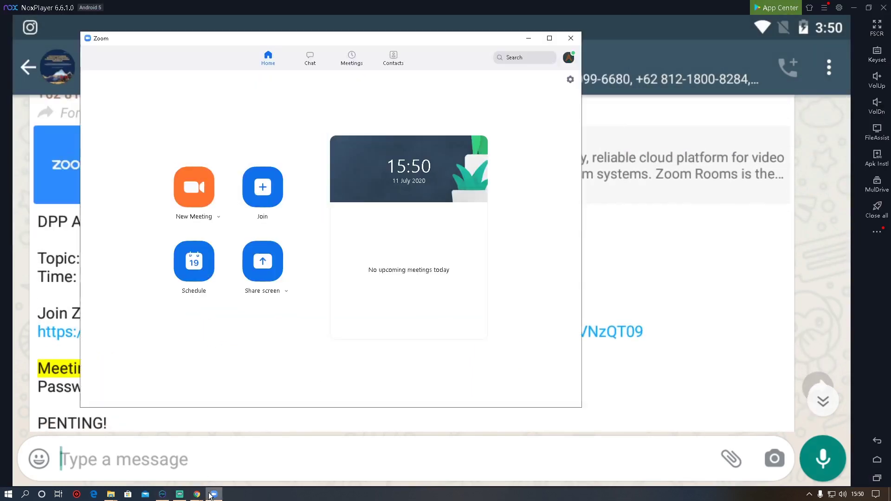
{"action": "left_click", "coordinate": [853, 7]}
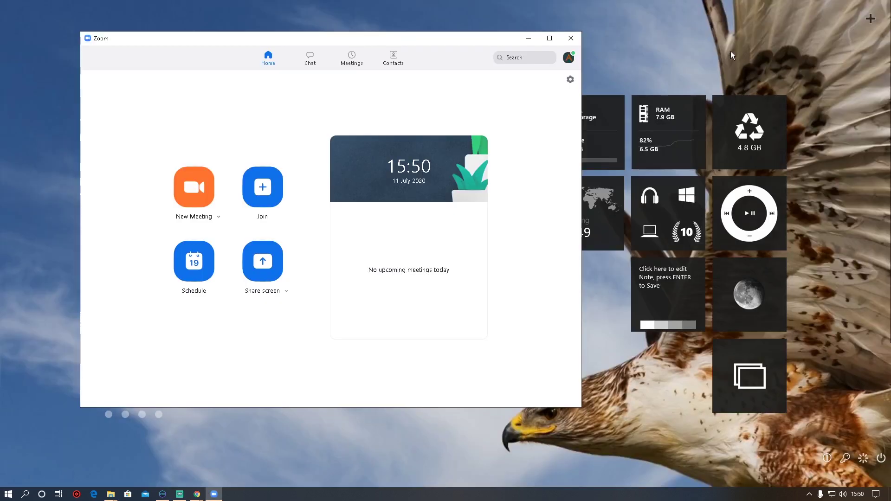
Open the Join Meeting dialog and select the entire participant name in the Your Name field.
{"action": "left_click", "coordinate": [257, 176]}
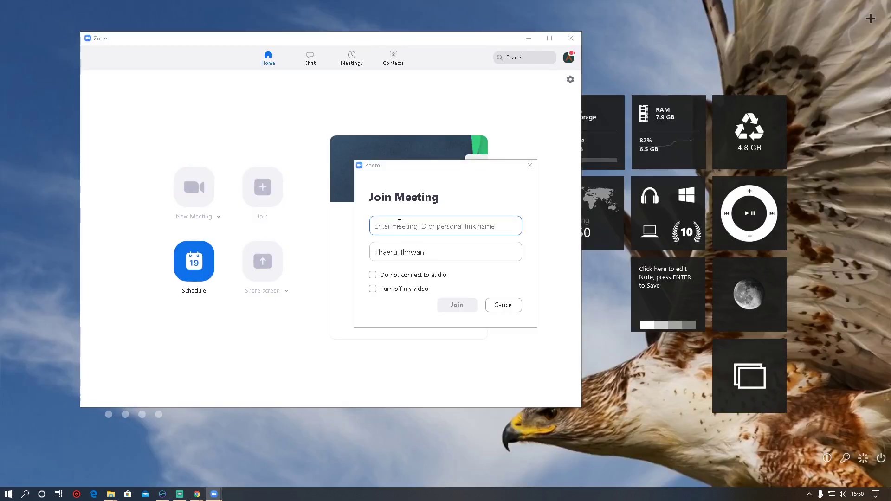
{"action": "left_click_drag", "start_coordinate": [436, 253], "coordinate": [362, 250]}
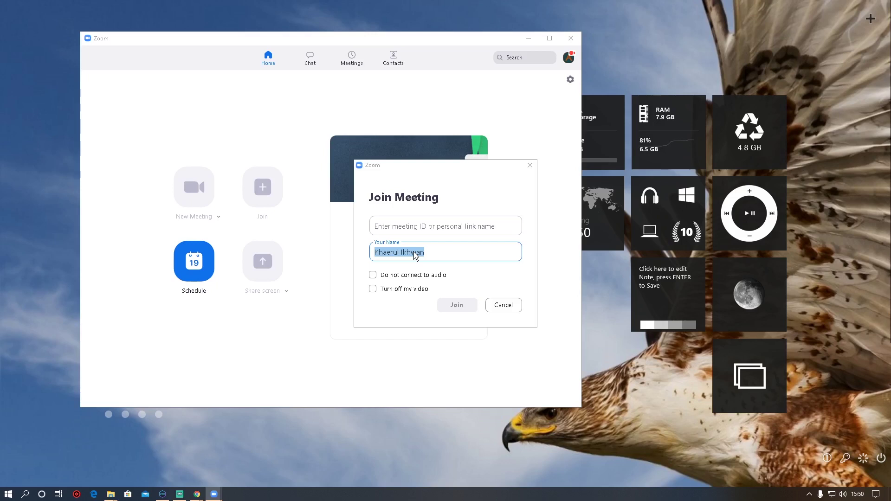
{"action": "left_click_drag", "start_coordinate": [424, 253], "coordinate": [376, 254]}
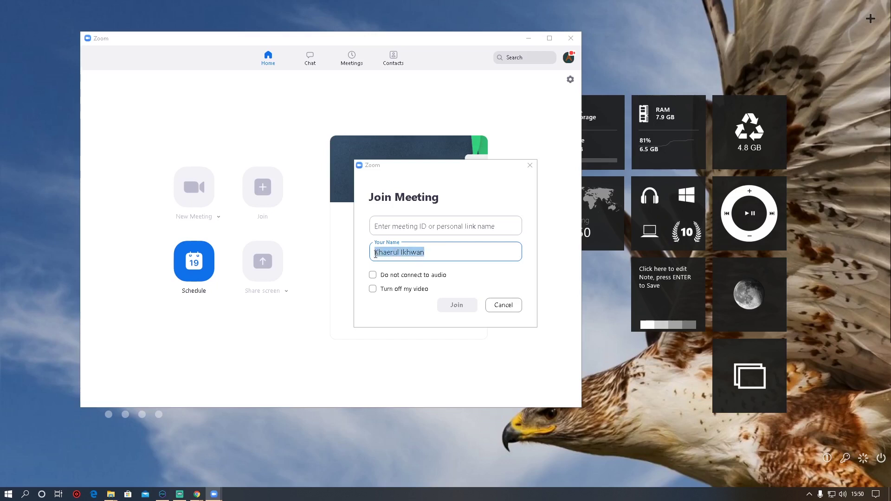